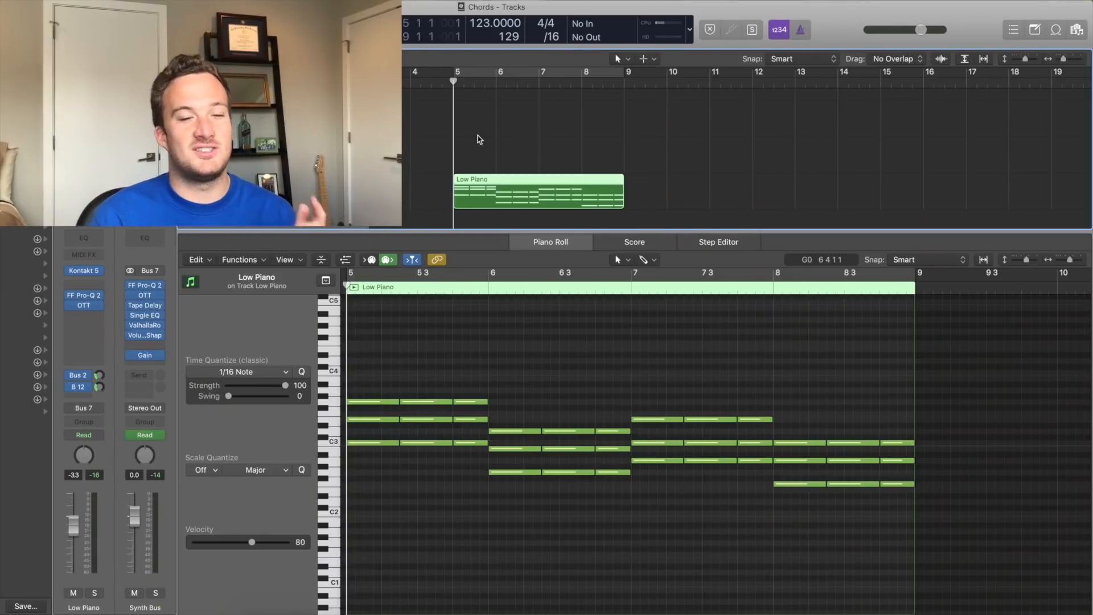
Step: Play the Low Piano region at bar 5 and place a copy of it at bar 13
key(space)
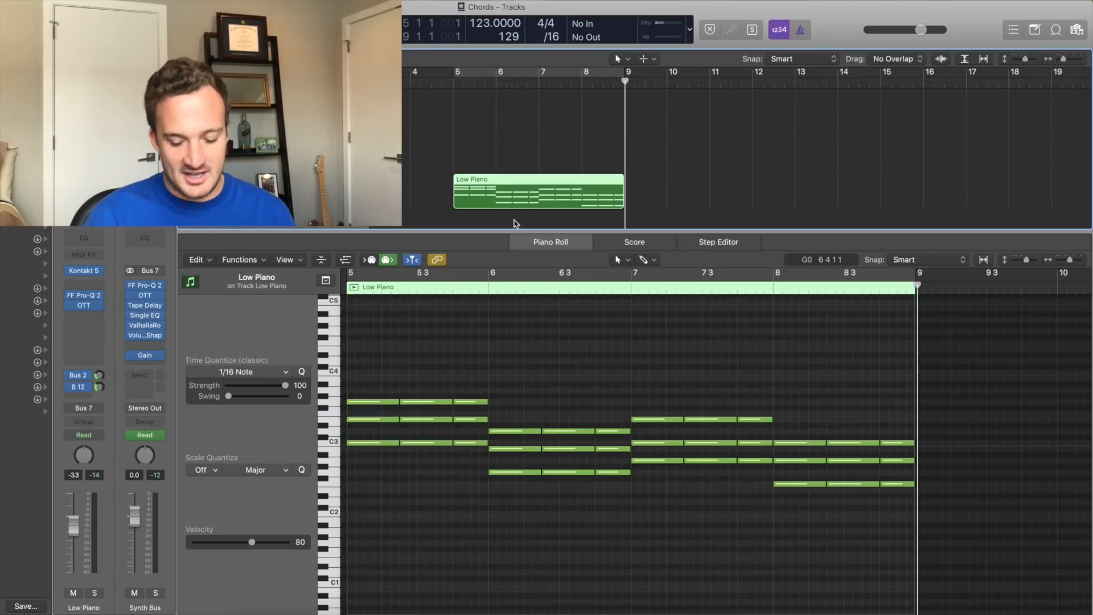
drag(503, 194, 845, 197)
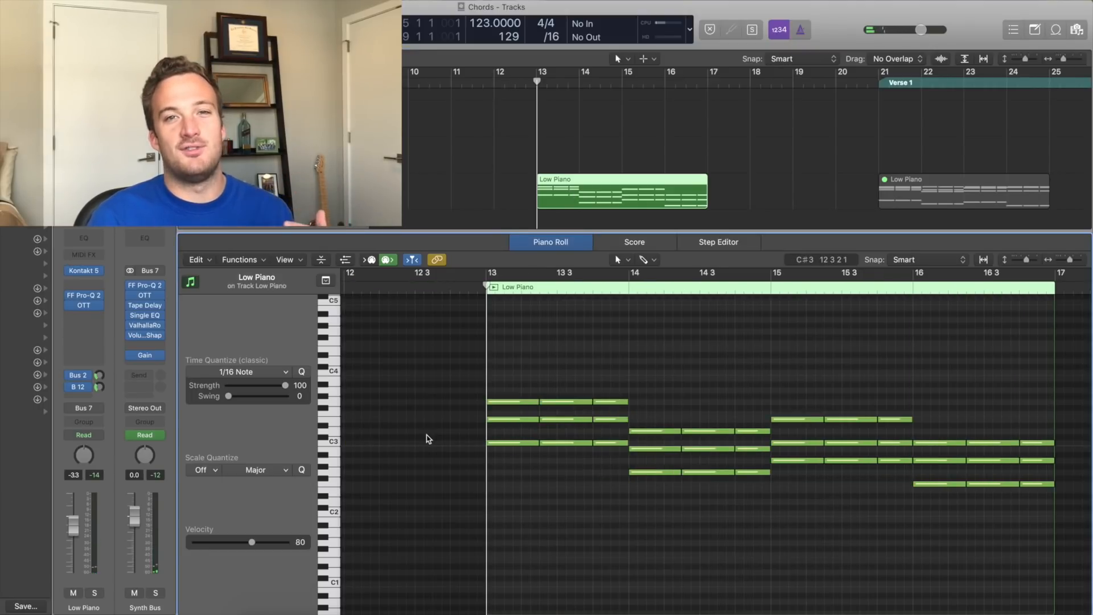
Step: Duplicate the root notes of all four chords in the bar 13 region one octave lower
drag(427, 436, 1075, 496)
drag(516, 443, 517, 514)
click(539, 462)
scroll(540, 463, down, 1)
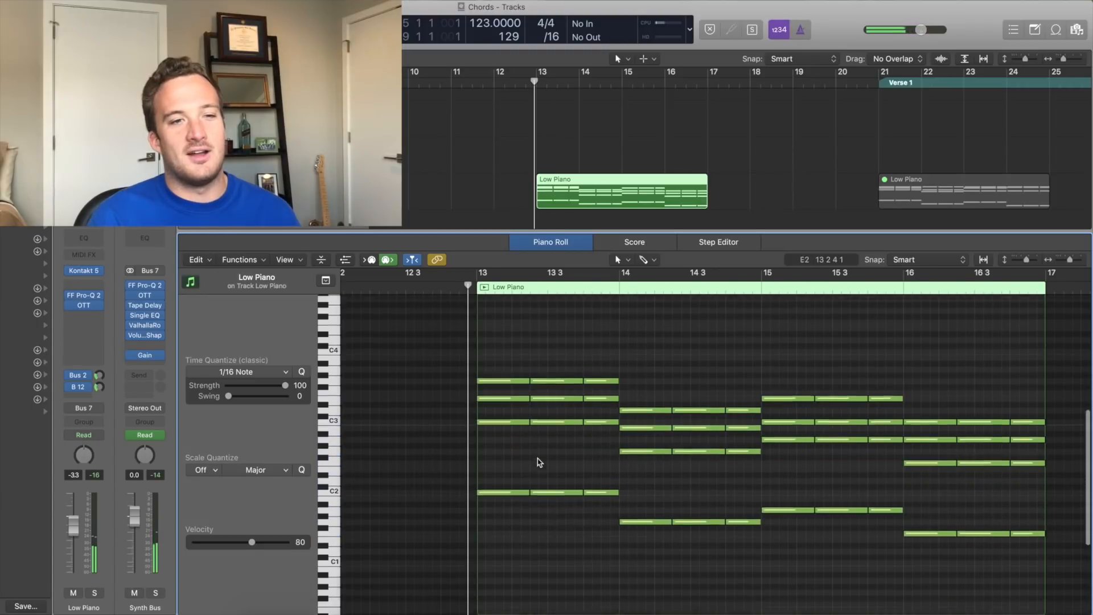
scroll(540, 462, right, 2)
scroll(540, 462, down, 1)
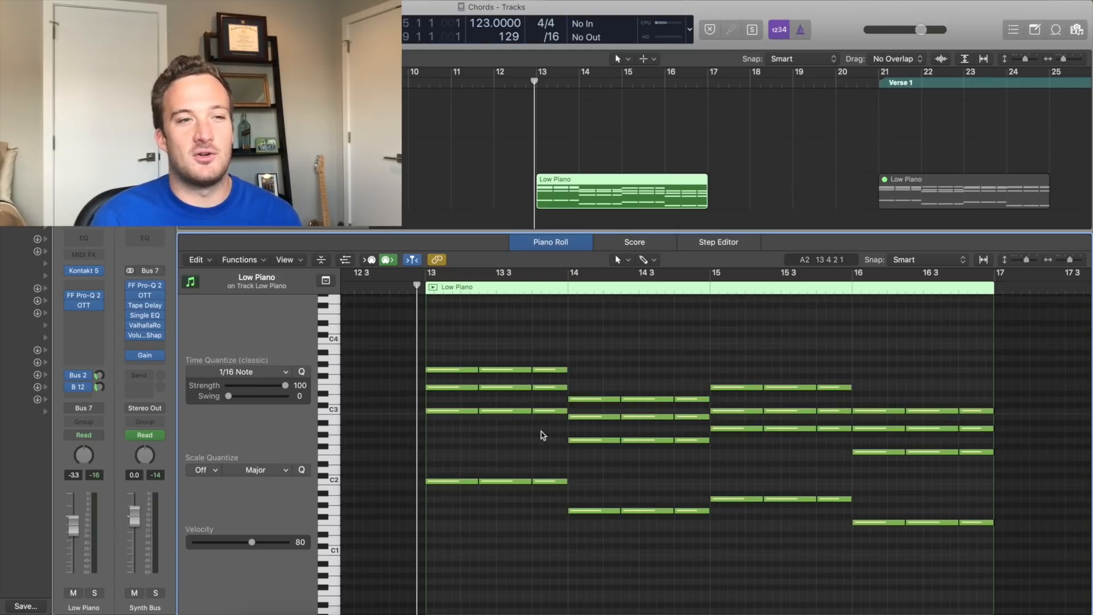
Step: Audition the top notes of the chords in bars 13 to 15 to follow the melody line
click(550, 371)
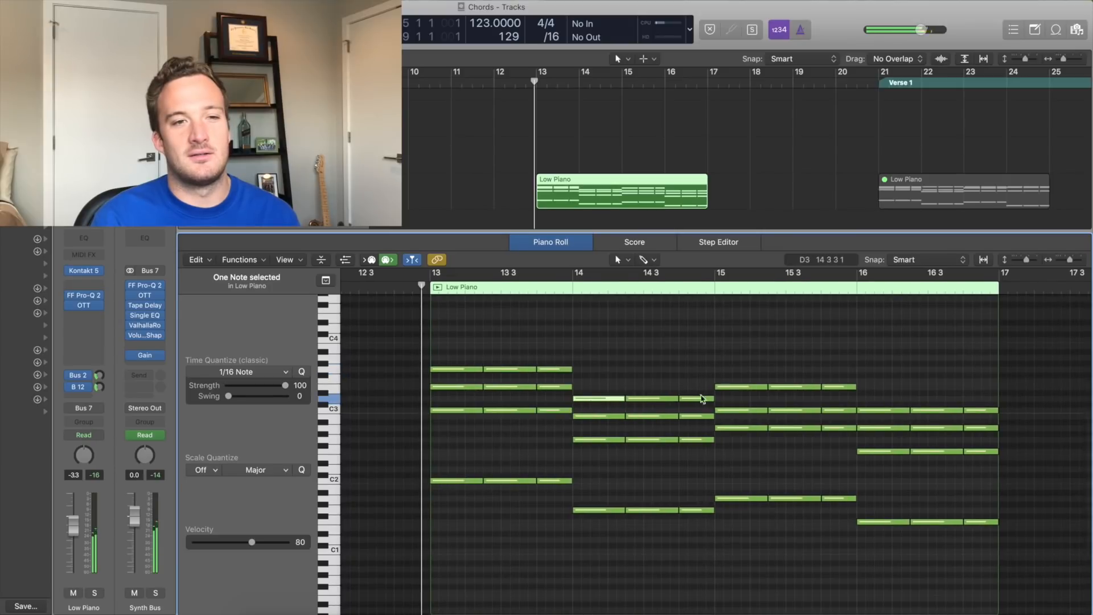
click(741, 387)
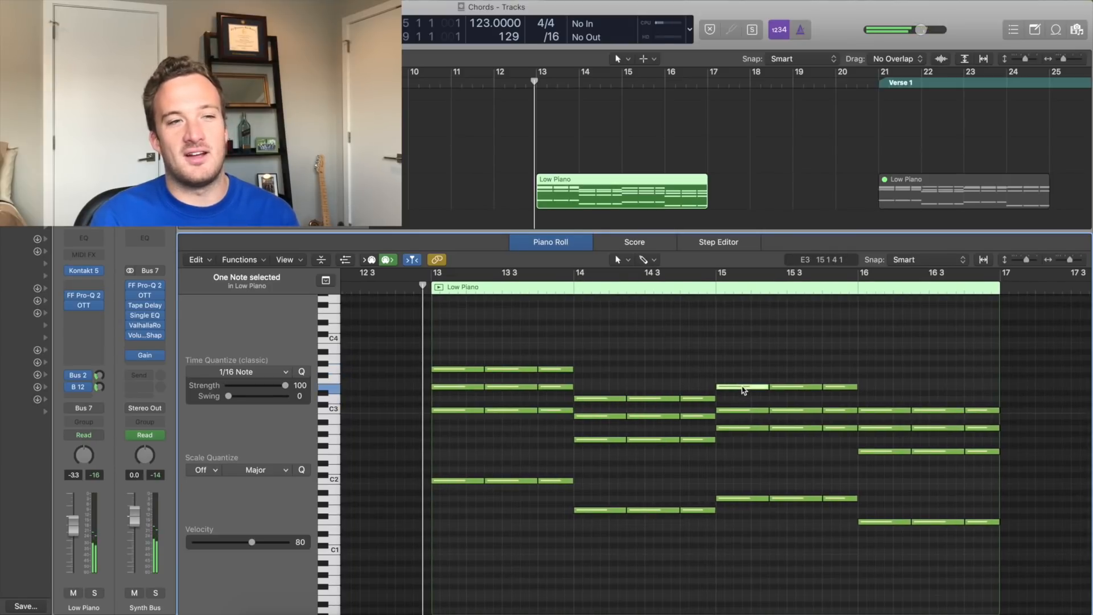
click(691, 366)
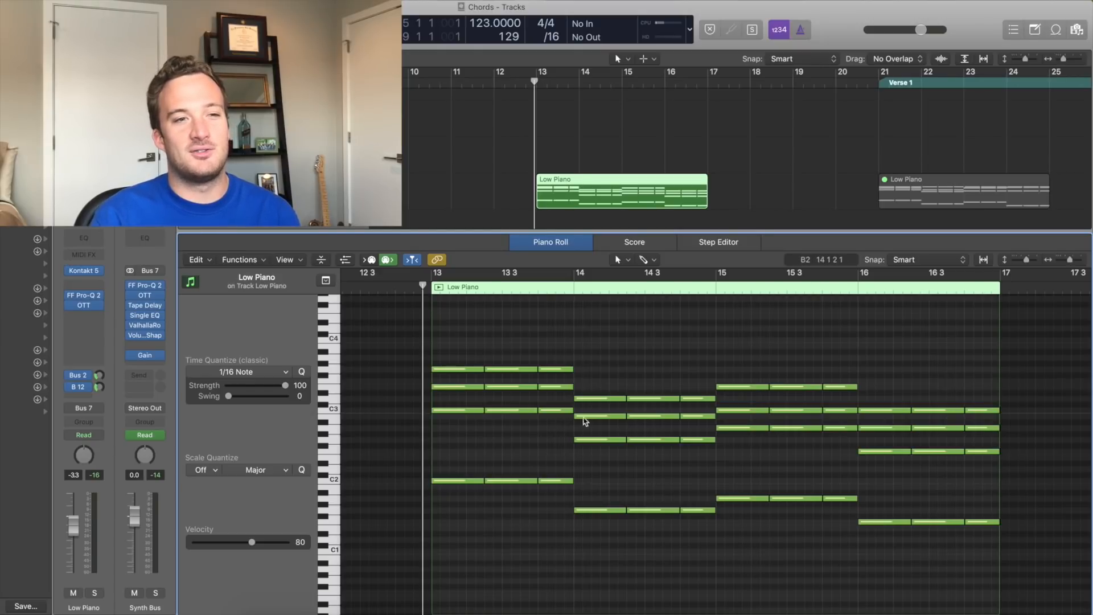
Step: Raise the G2 and B2 notes of the chord in bar 14 by one octave
drag(571, 408, 714, 456)
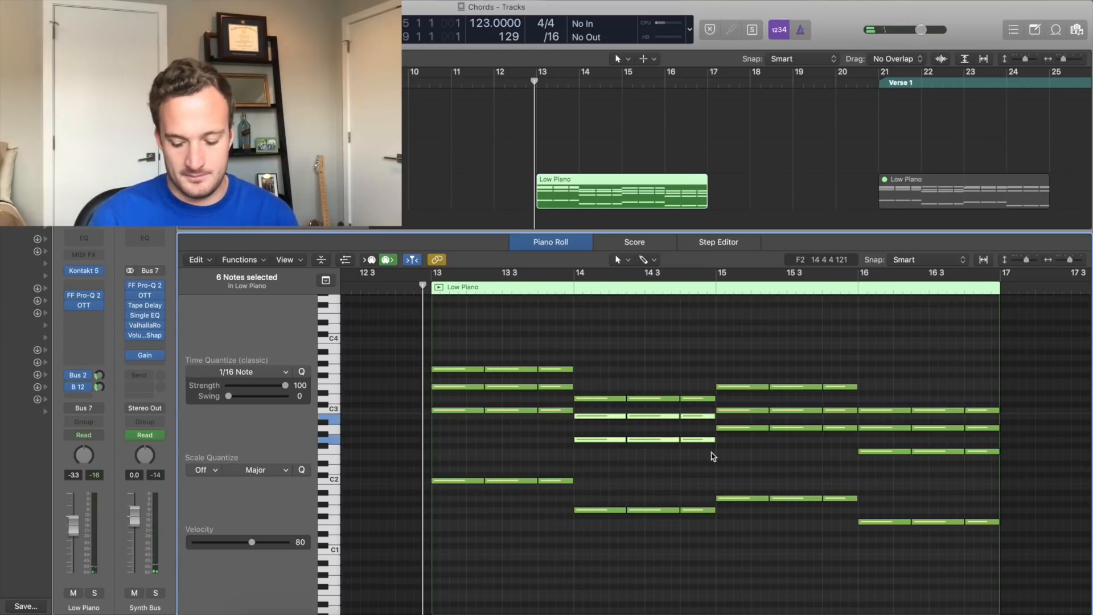
key(alt+shift+Up)
click(659, 424)
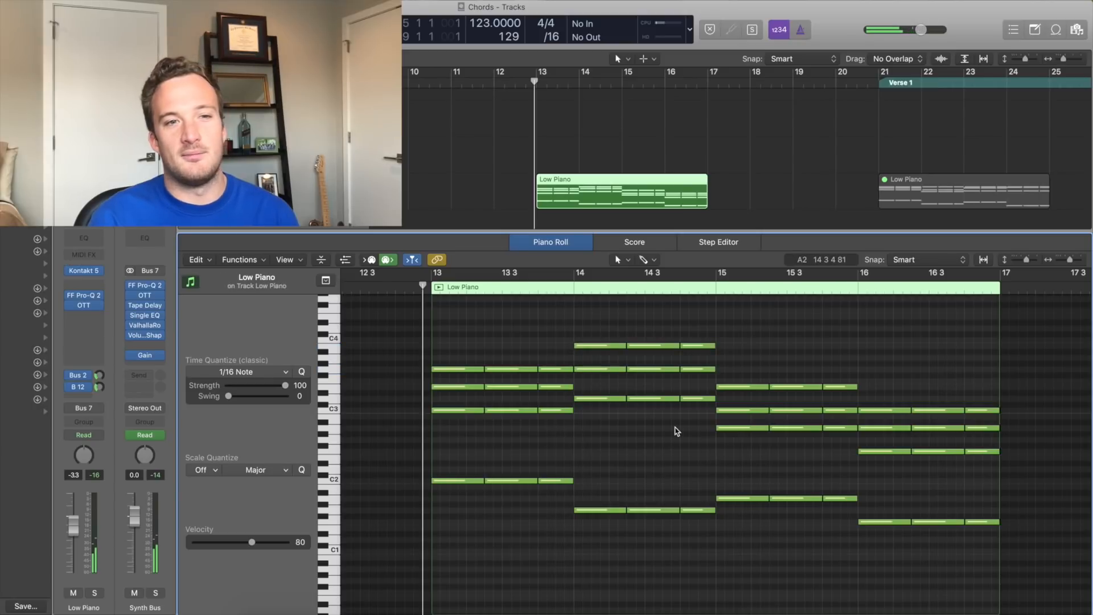
Step: Raise the A2 notes in bars 15 and 16 and the F2 notes in bar 16 by one octave
click(677, 417)
drag(678, 417, 1030, 455)
key(alt+shift+Up)
key(alt+shift+Up)
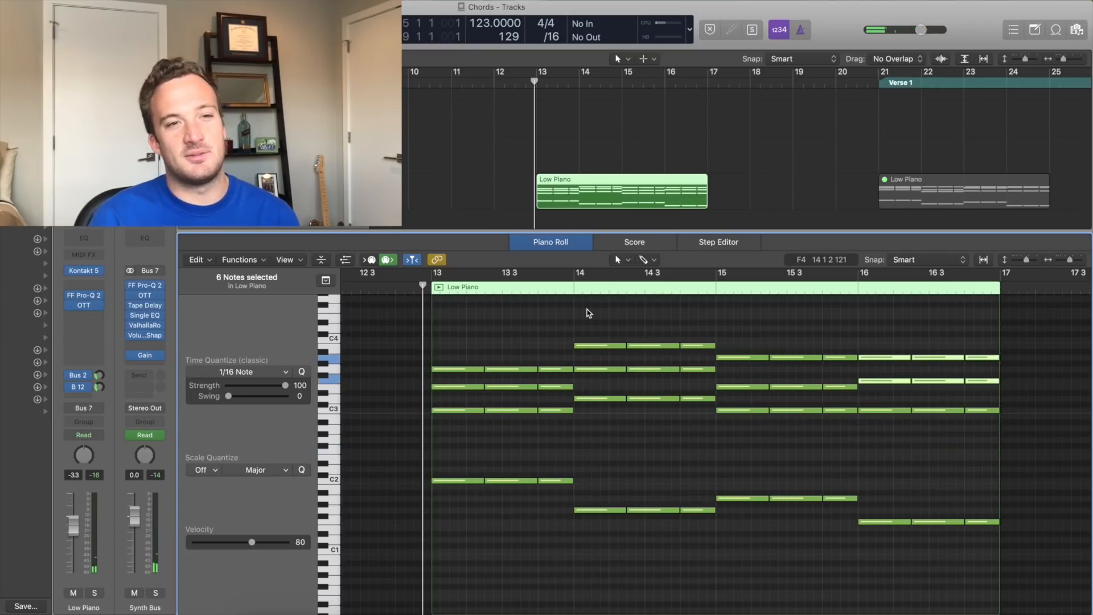
Step: Lower the top B3 notes in bar 14 by one octave and play the progression
drag(580, 313, 697, 354)
key(alt+shift+Down)
click(664, 337)
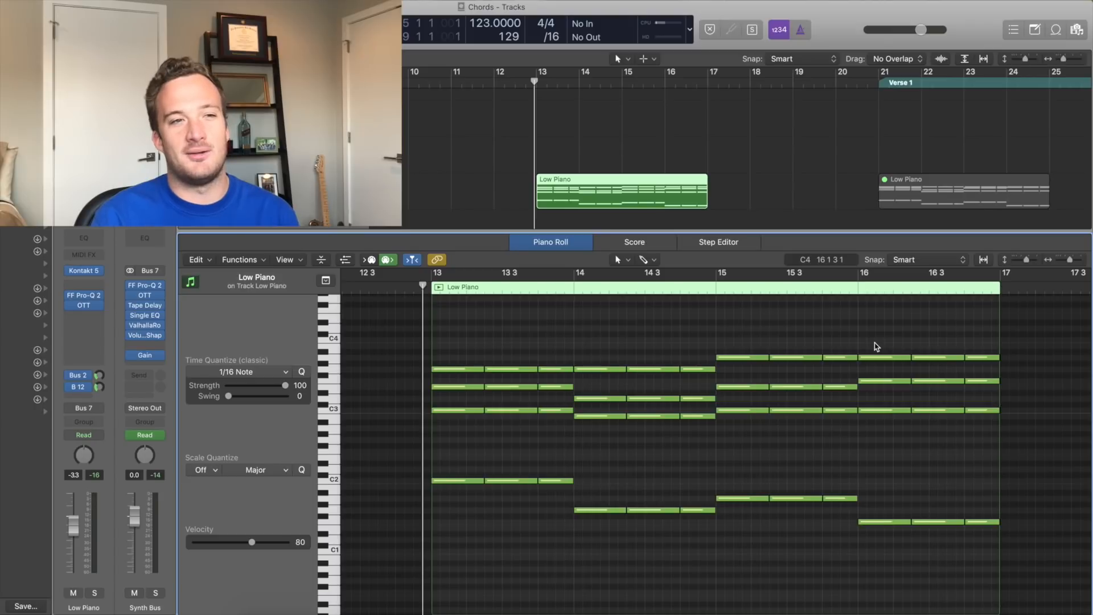
key(space)
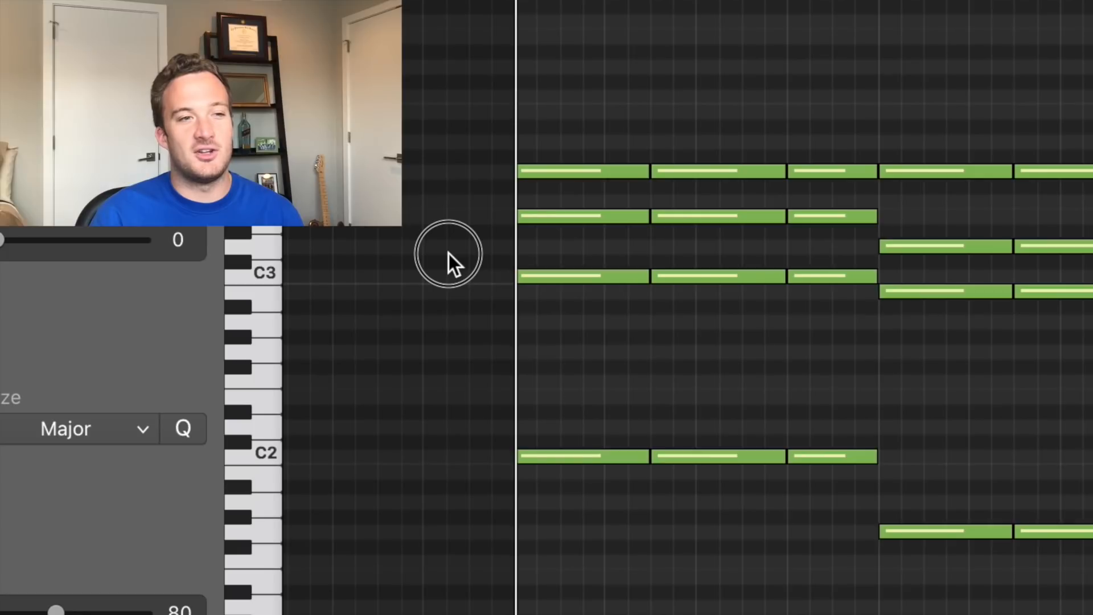
Step: Try the C3 notes of the bar 13 chord one octave lower and put them back
drag(448, 254, 821, 299)
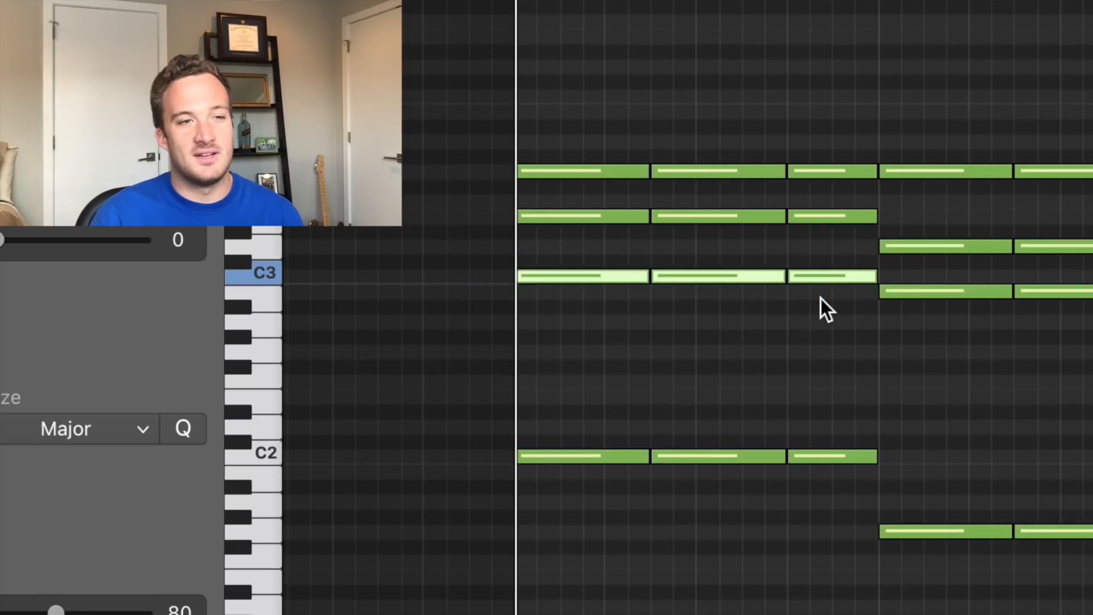
key(shift+alt+Down)
key(shift+alt+Up)
key(shift+alt+Down)
key(shift+alt+Up)
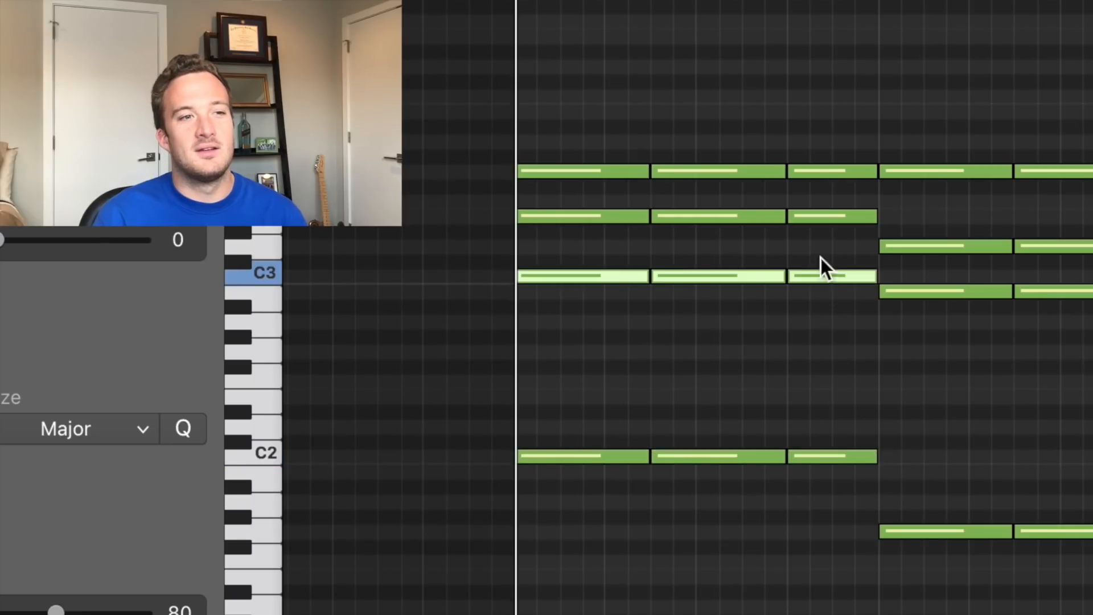
Step: Move the C3 notes of the bar 13 chord up to D3 and play the progression
click(609, 271)
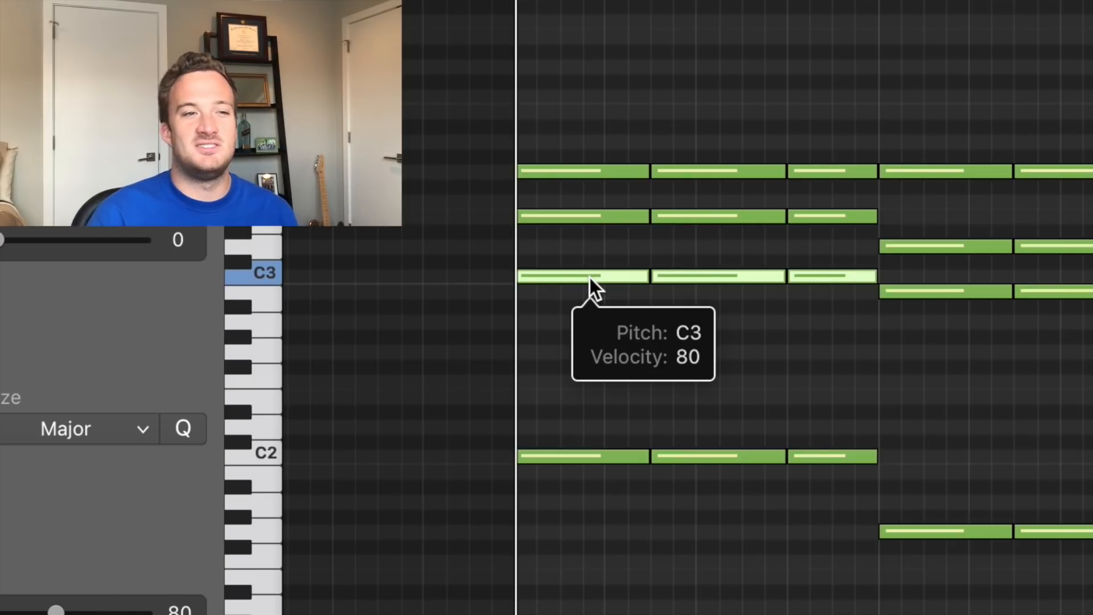
drag(590, 278, 590, 253)
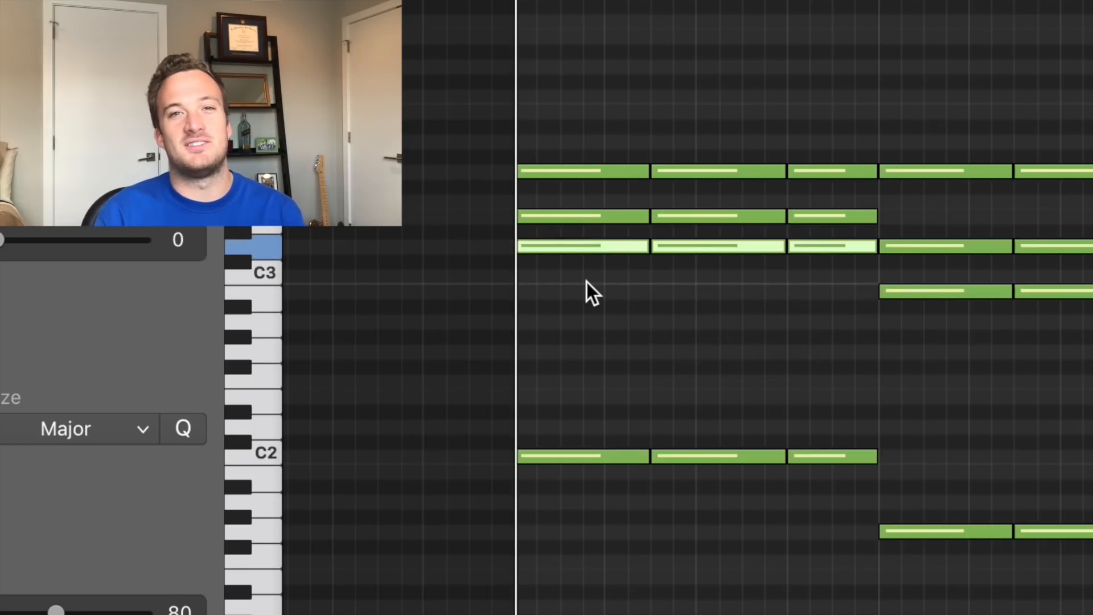
click(599, 293)
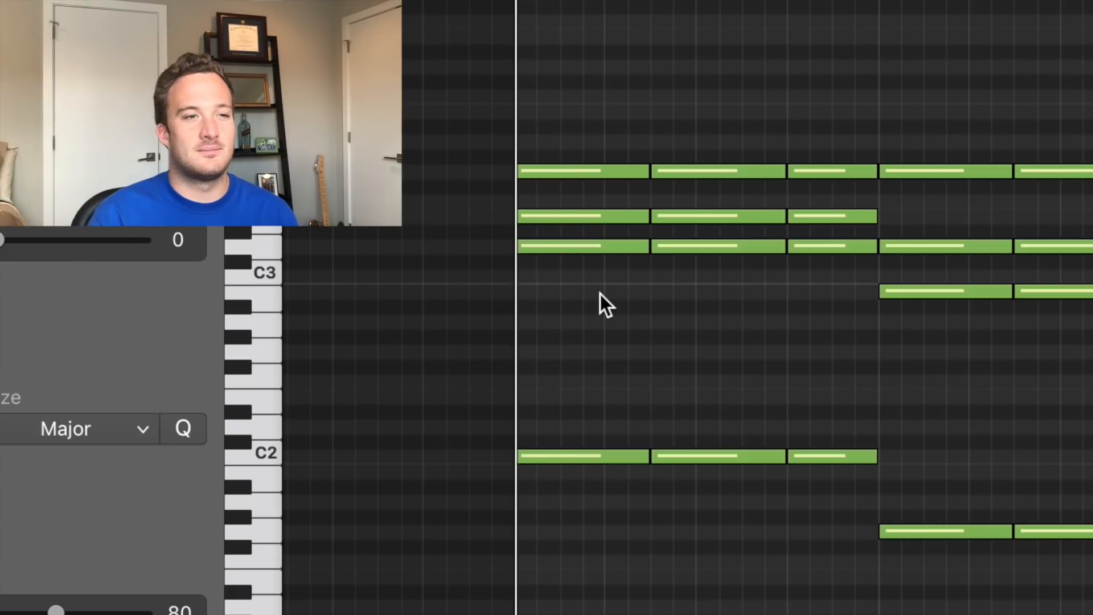
key(space)
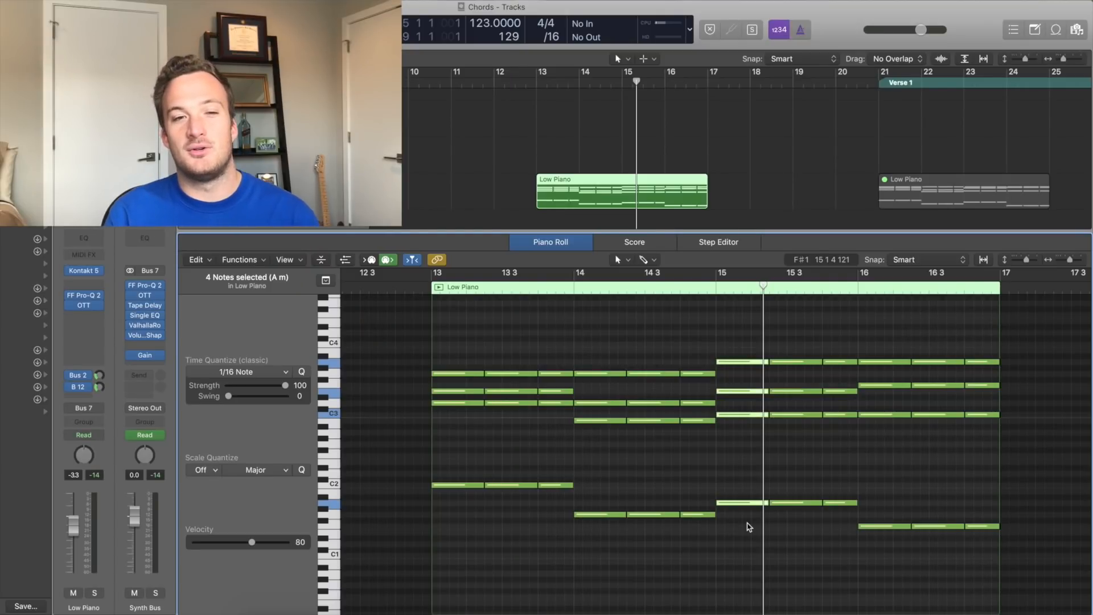
Step: Examine the first chord in bar 15 by selecting its notes and isolating its low root
drag(740, 541, 733, 336)
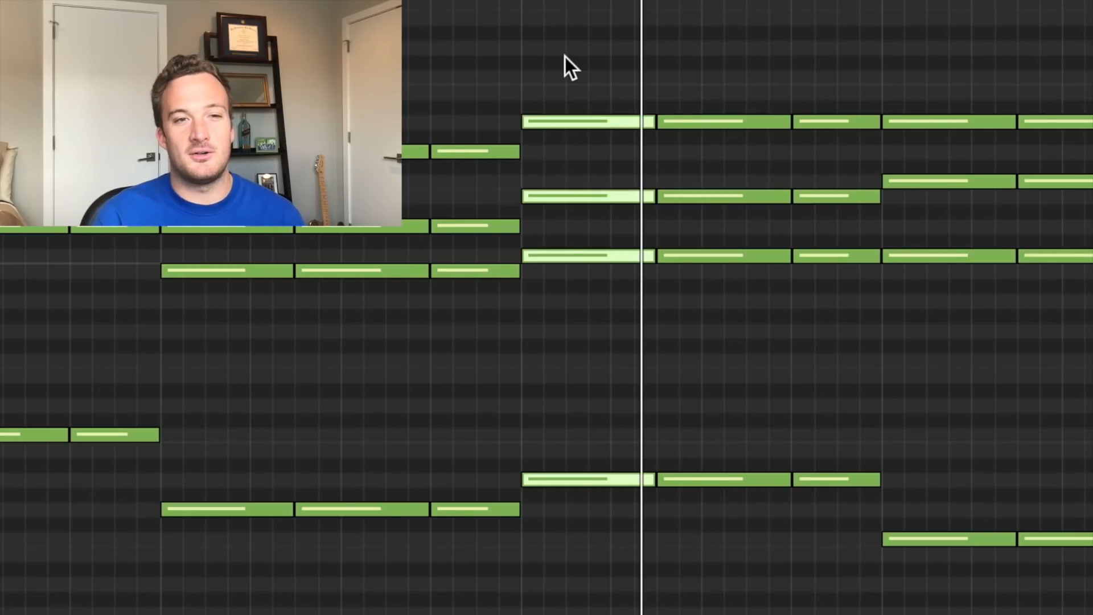
click(588, 358)
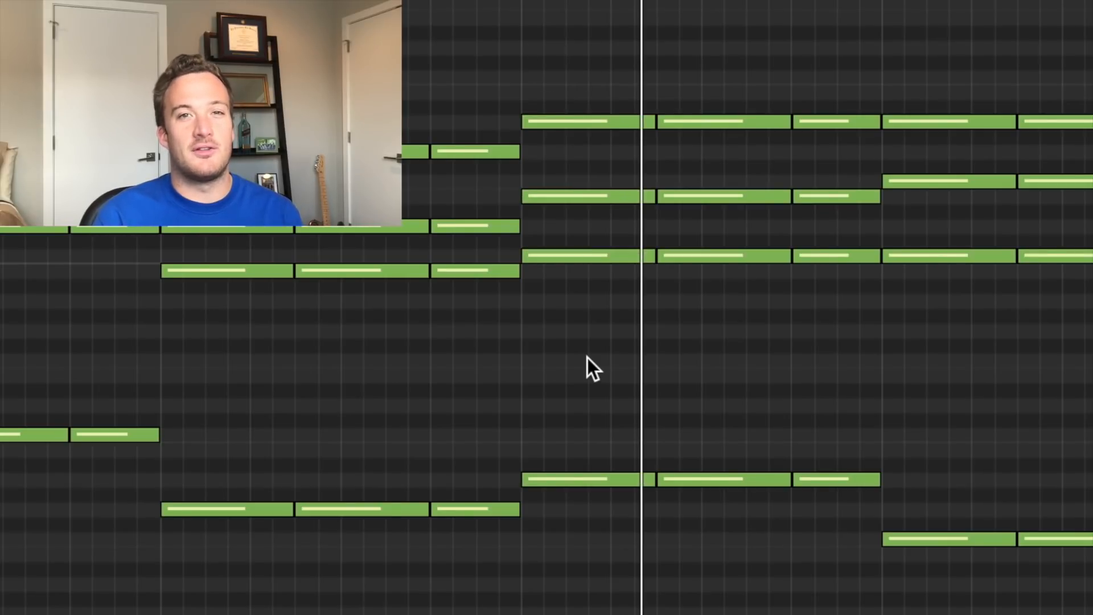
drag(588, 358, 589, 507)
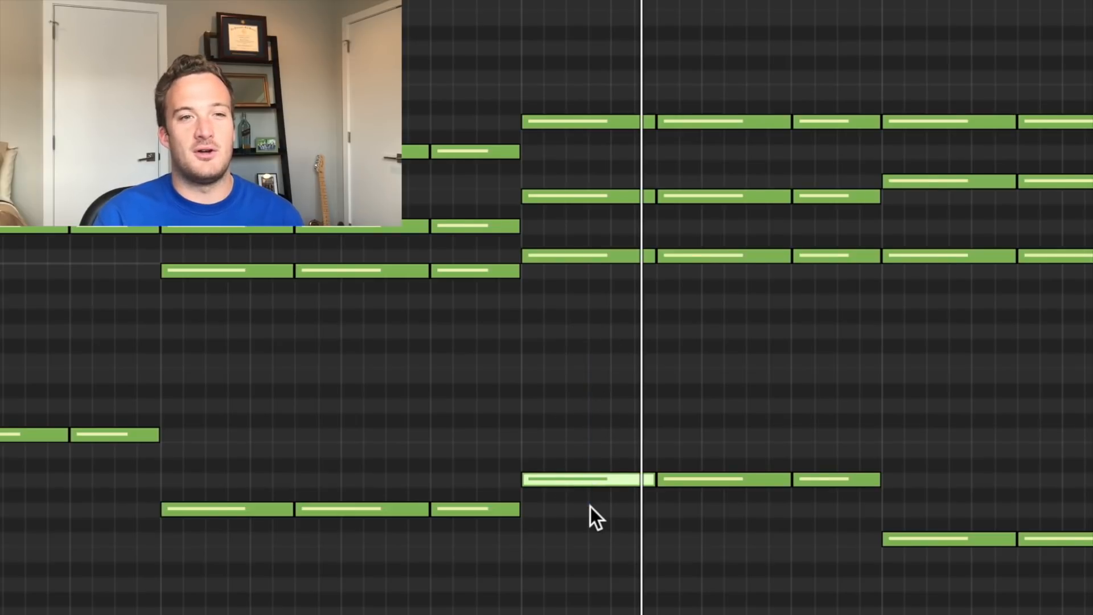
Step: Lower the top A3 notes in bars 15 and 16 to G3, playing the progression in between
drag(559, 66, 810, 153)
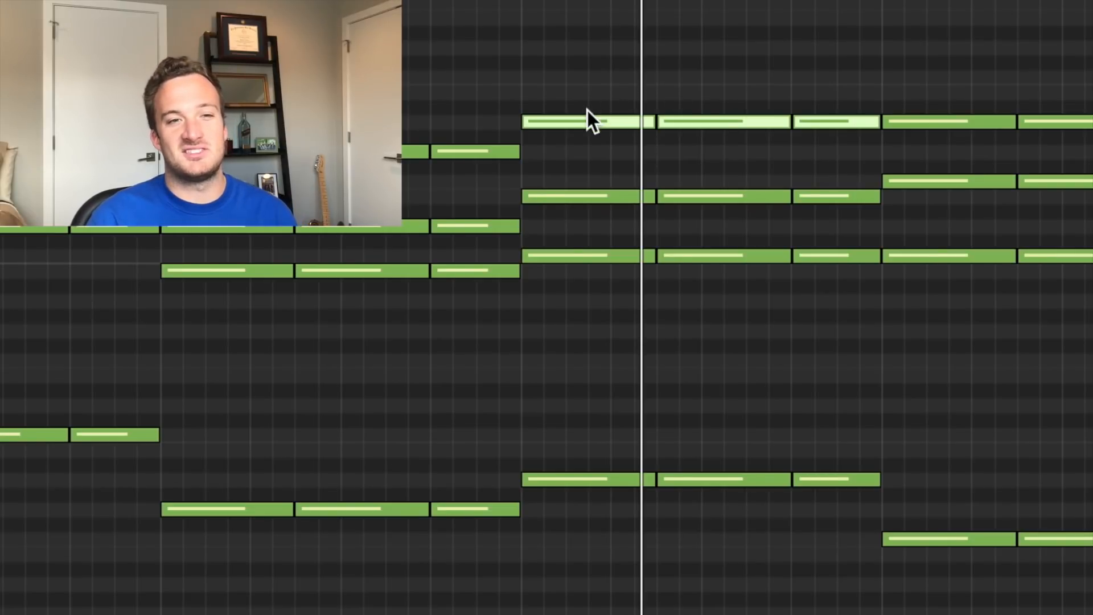
drag(585, 138, 585, 151)
key(space)
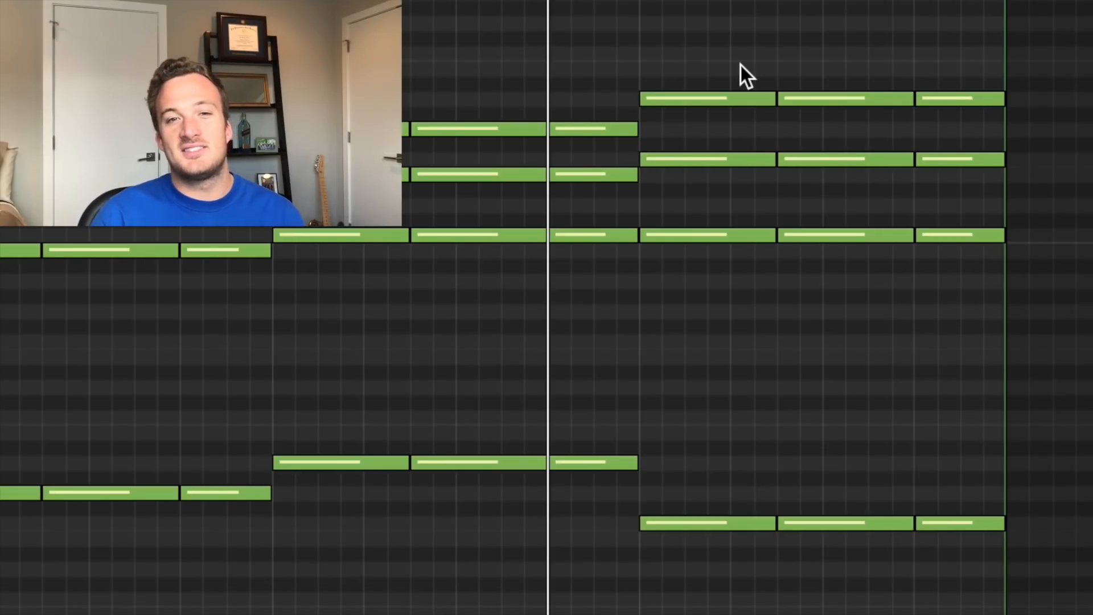
drag(706, 49, 992, 109)
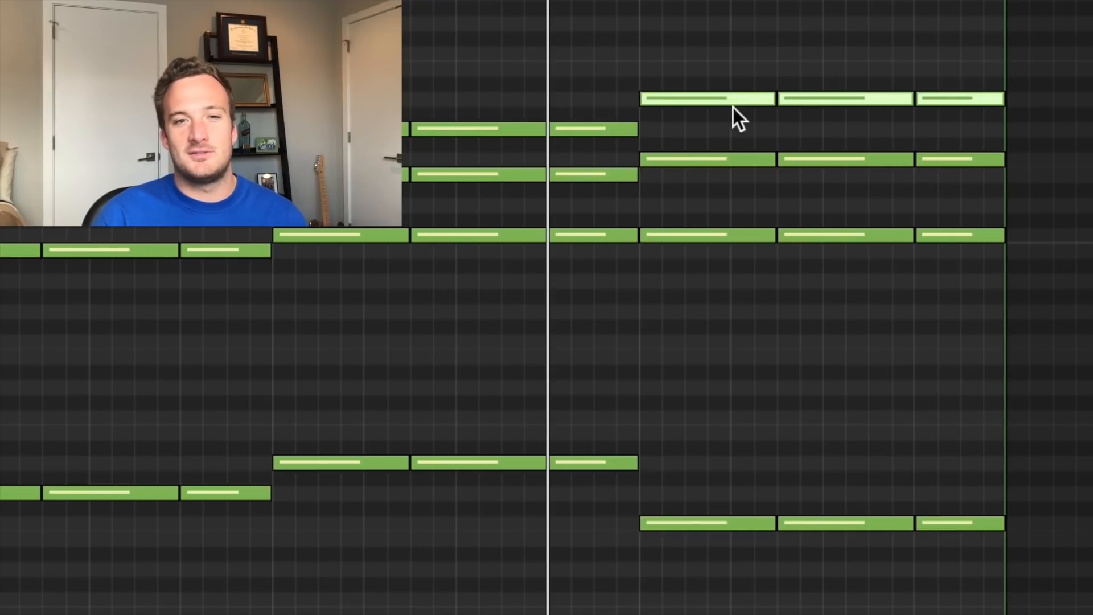
drag(721, 100, 720, 131)
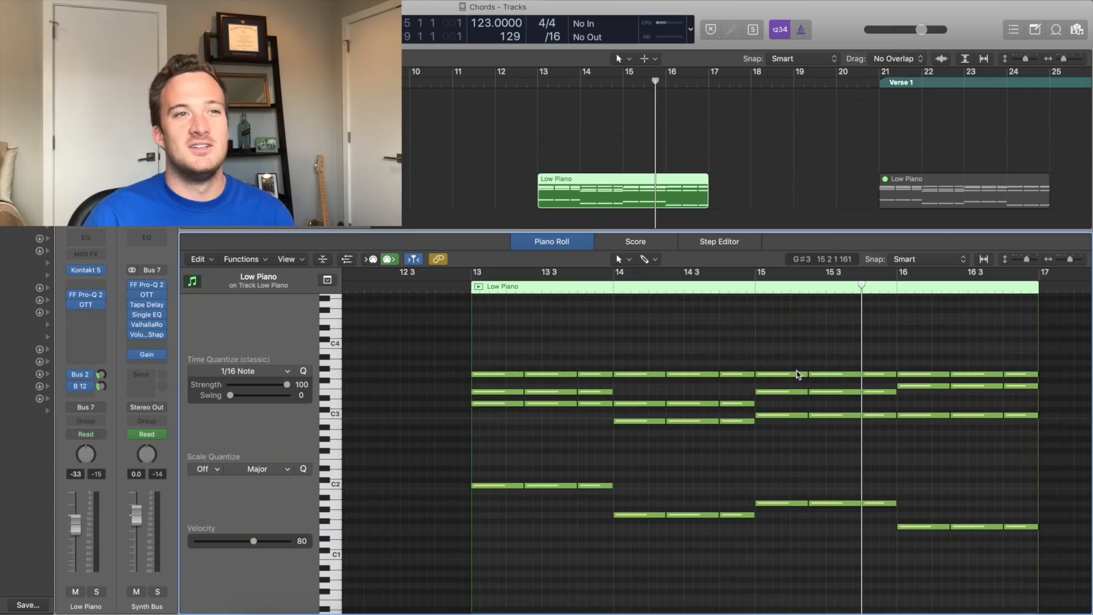
Step: Open the original Low Piano region at bar 5 and audition the top note of each of its chords
scroll(696, 227, left, 5)
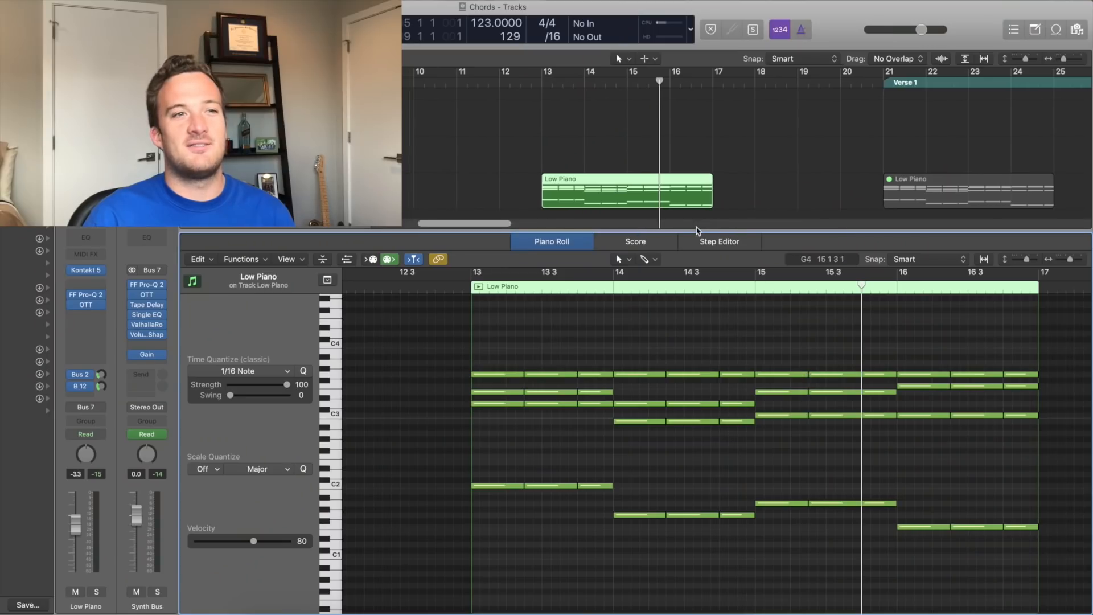
click(486, 187)
scroll(577, 378, left, 2)
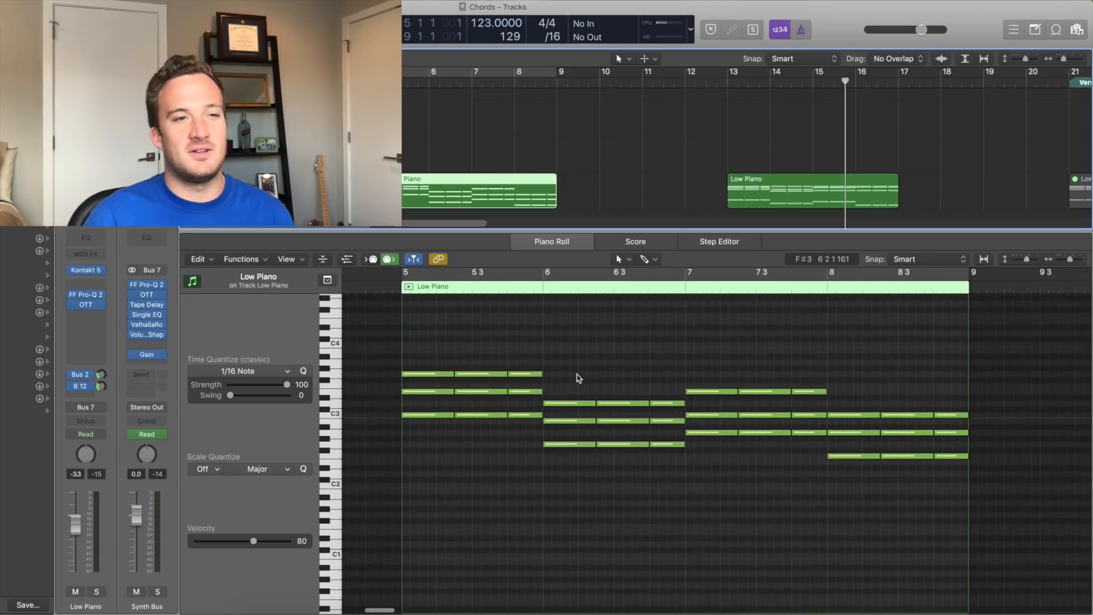
click(534, 375)
click(568, 403)
click(719, 392)
click(852, 416)
Step: Reopen the revoiced region at bar 13, audition the top note of each chord, and play it from the start
click(768, 179)
scroll(741, 441, right, 4)
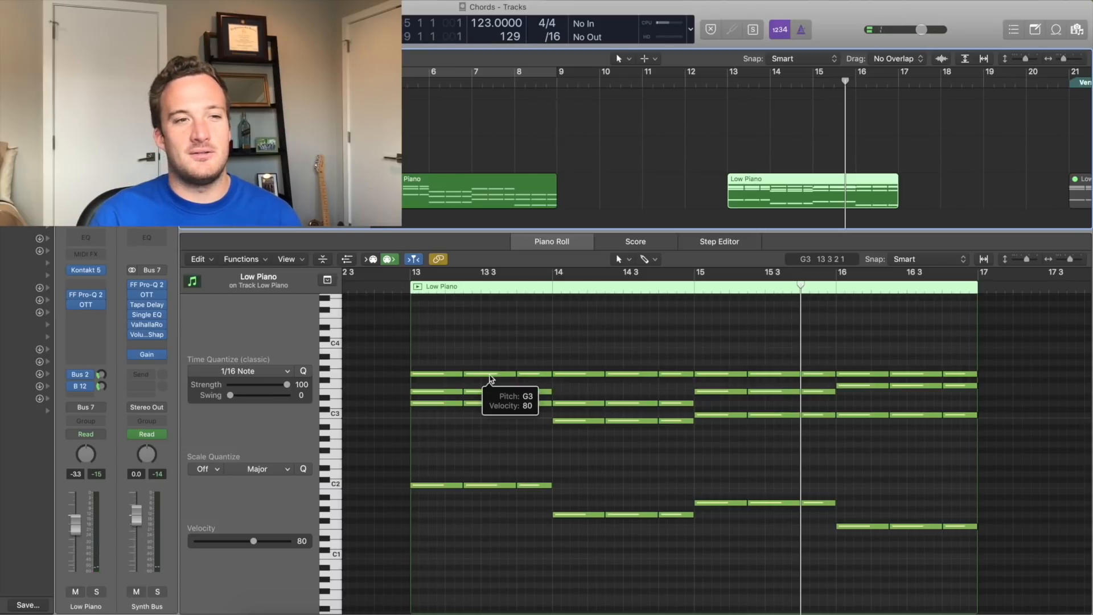
click(489, 374)
click(588, 379)
click(587, 373)
drag(715, 344, 721, 376)
click(861, 375)
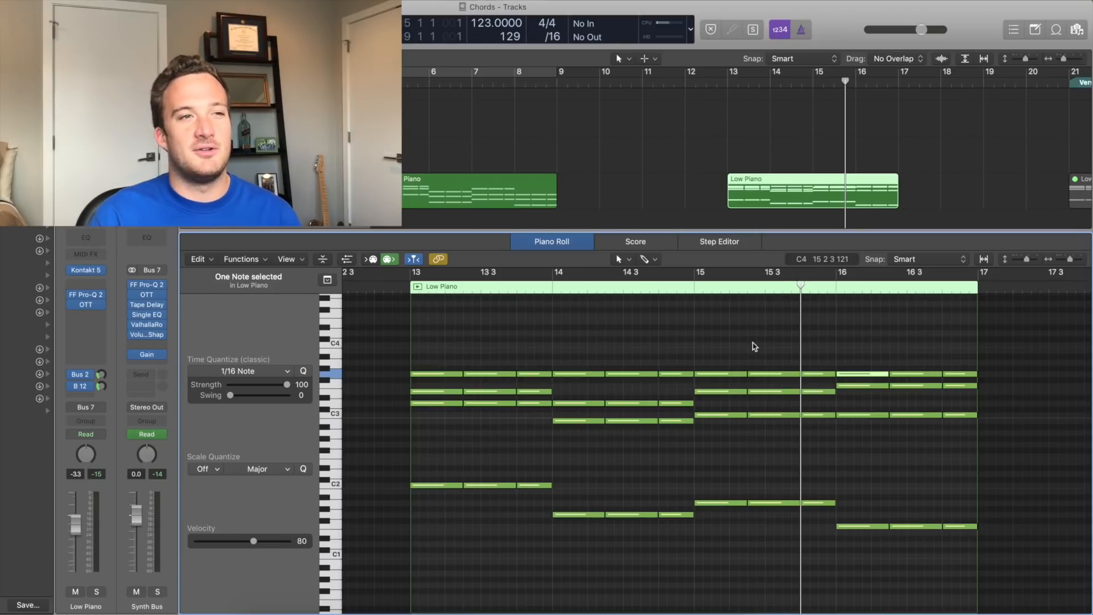
click(393, 285)
key(space)
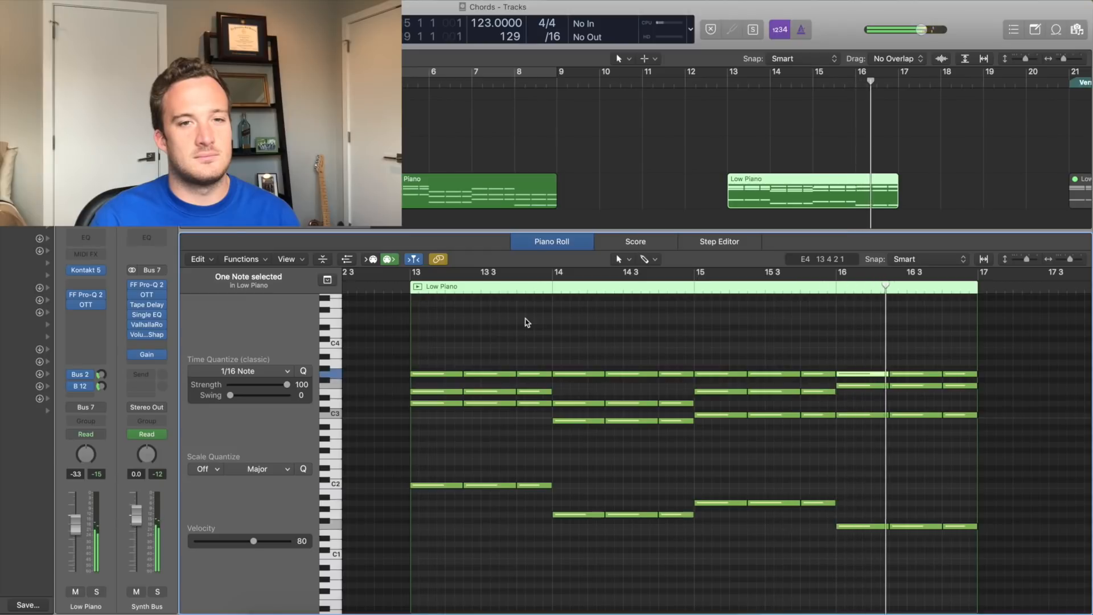
Step: Move the revoiced region to bar 9, directly after the original, and play the arrangement
drag(763, 194, 592, 196)
scroll(590, 197, left, 3)
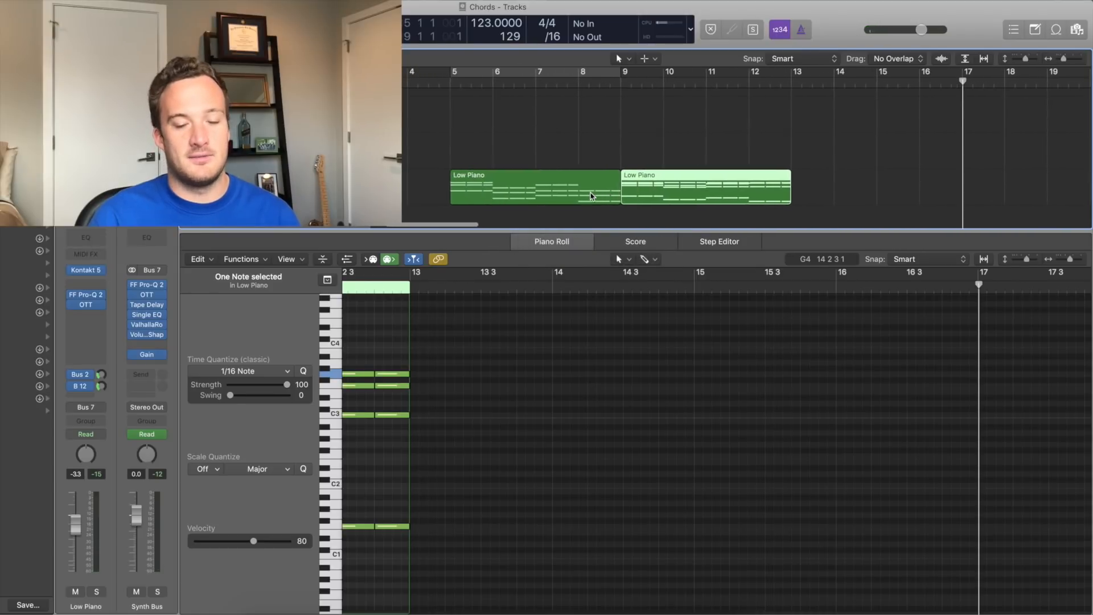
key(space)
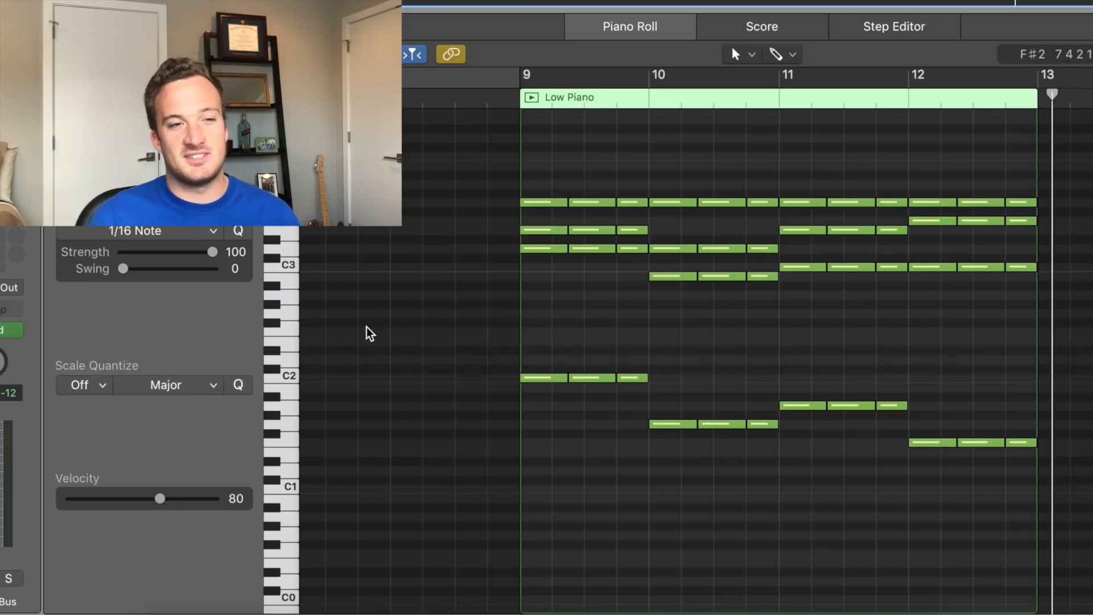
Step: Duplicate the bass notes of all four chords in bars 9 to 12 one octave lower
drag(370, 334, 1048, 483)
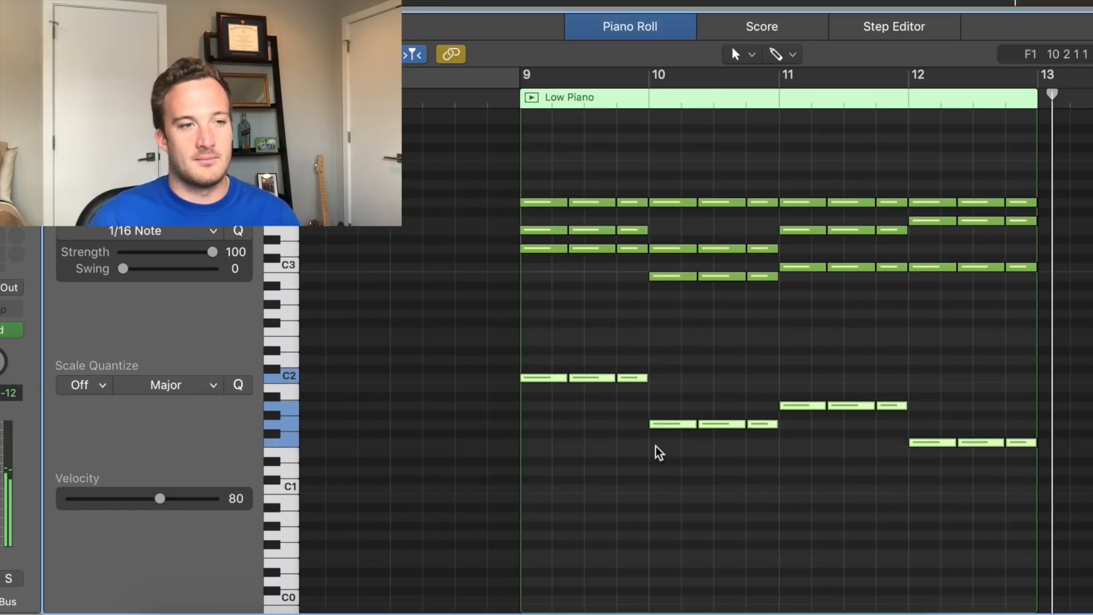
drag(542, 382, 550, 493)
click(659, 364)
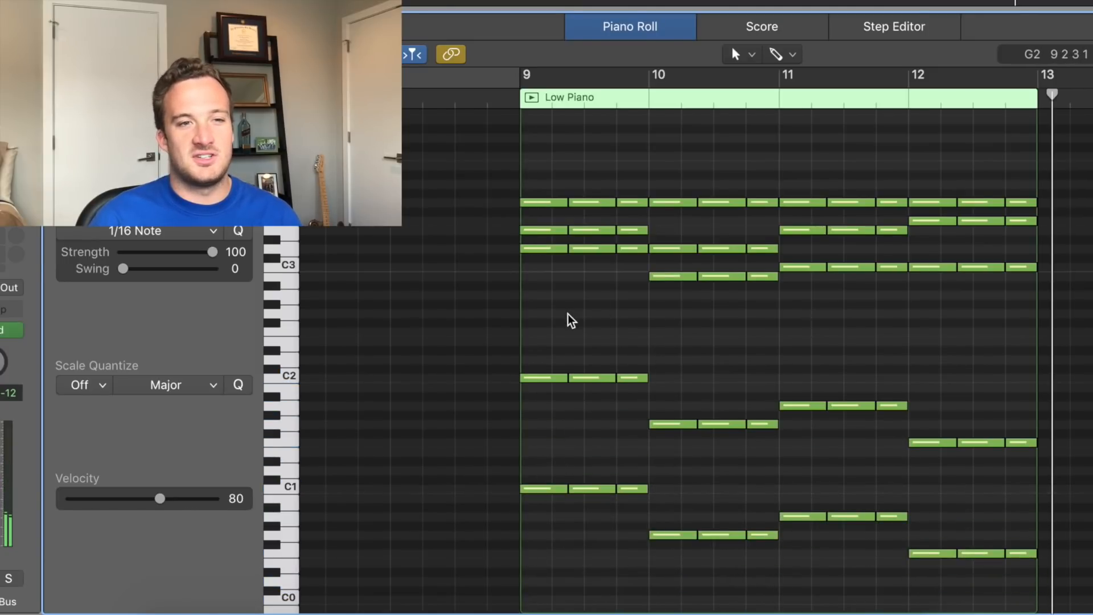
Step: Duplicate the D3 notes in bars 9 and 10 and the C3 notes in bars 11 and 12 one octave higher
scroll(569, 318, up, 3)
mouse_move(566, 313)
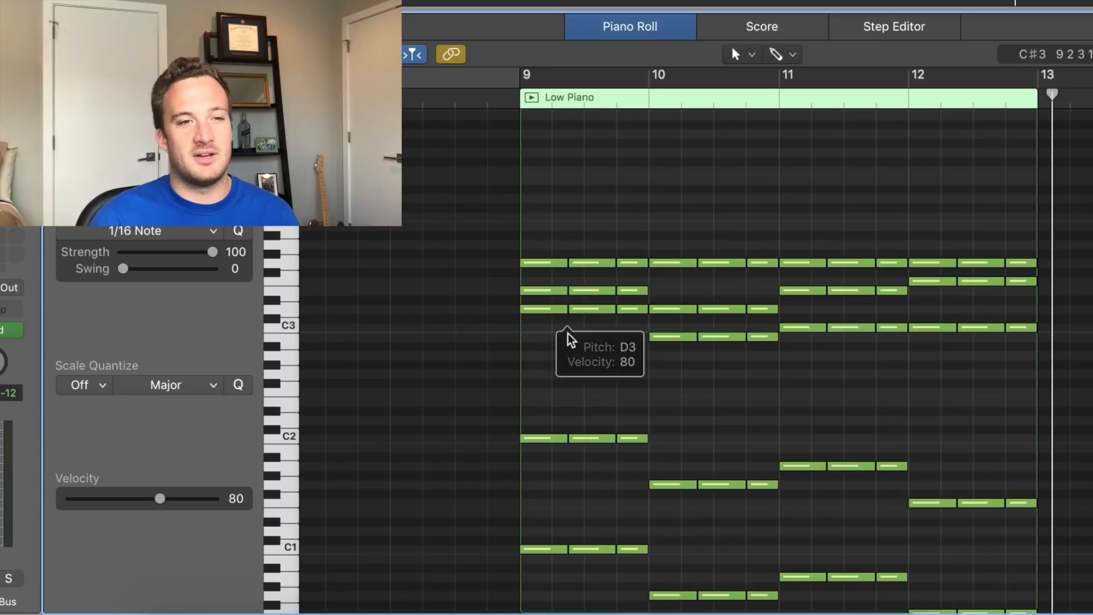
drag(463, 301, 1045, 327)
drag(538, 309, 539, 200)
Step: Duplicate the G3 notes across bars 9 to 12 one octave higher and play the region
drag(486, 279, 668, 302)
key(Return)
drag(486, 306, 691, 341)
drag(551, 254, 1045, 270)
drag(549, 262, 550, 153)
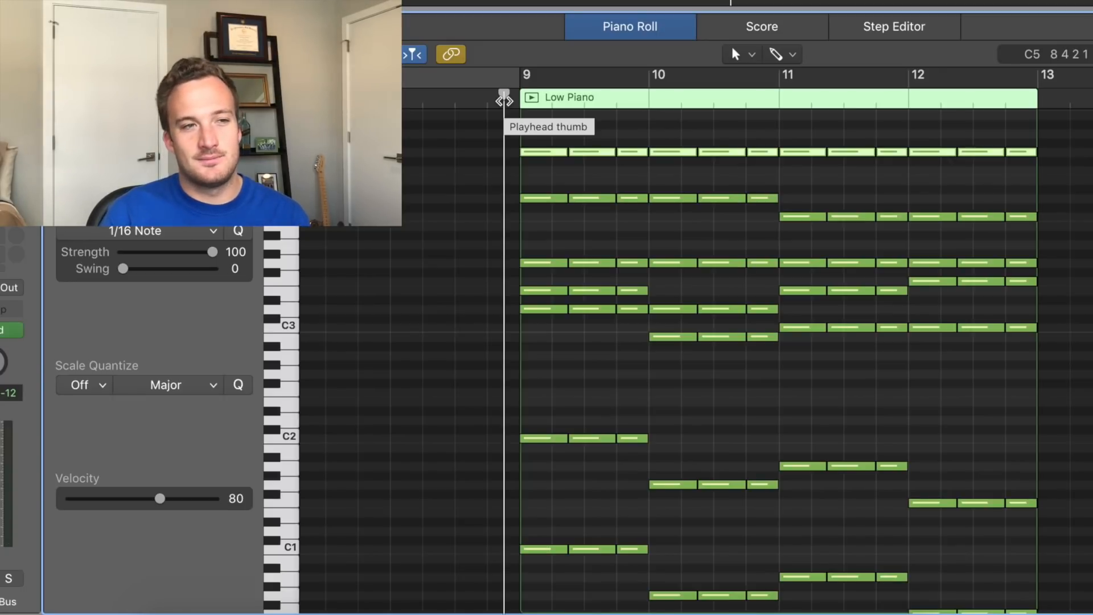
key(space)
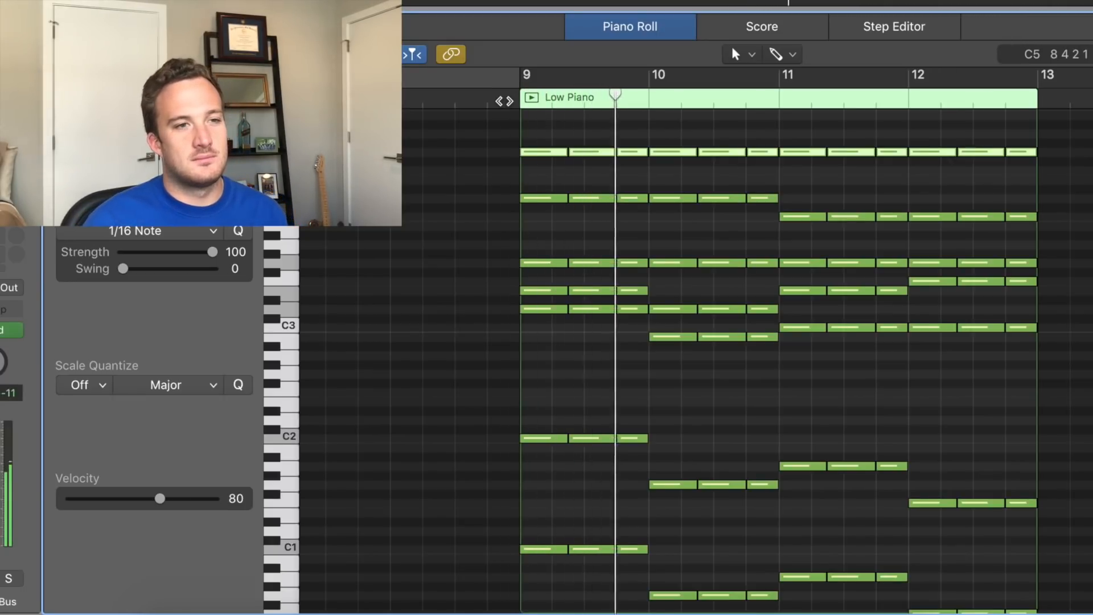
click(465, 170)
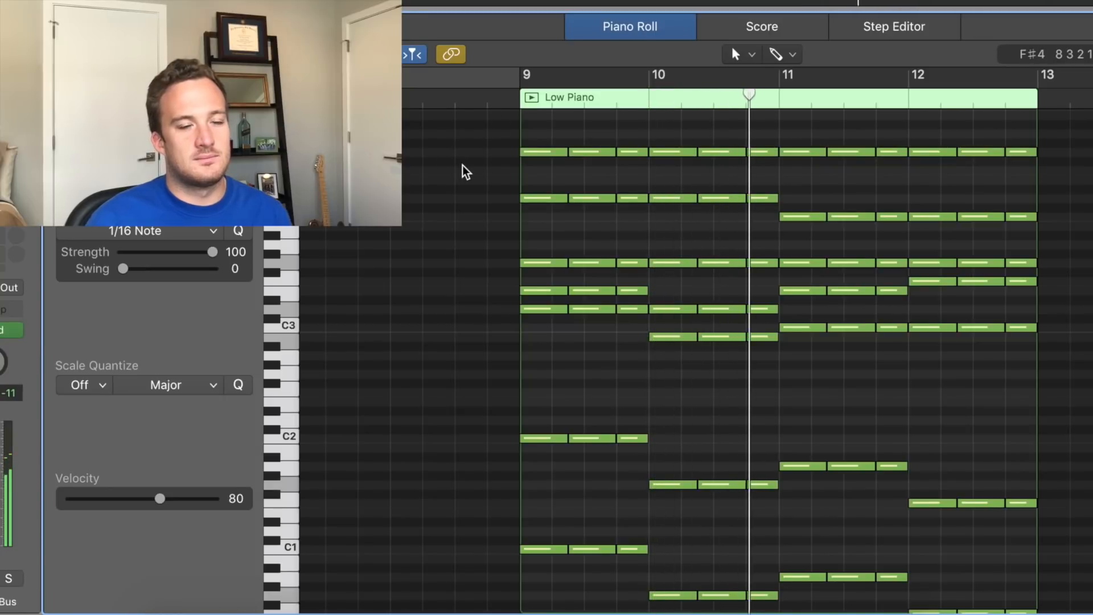